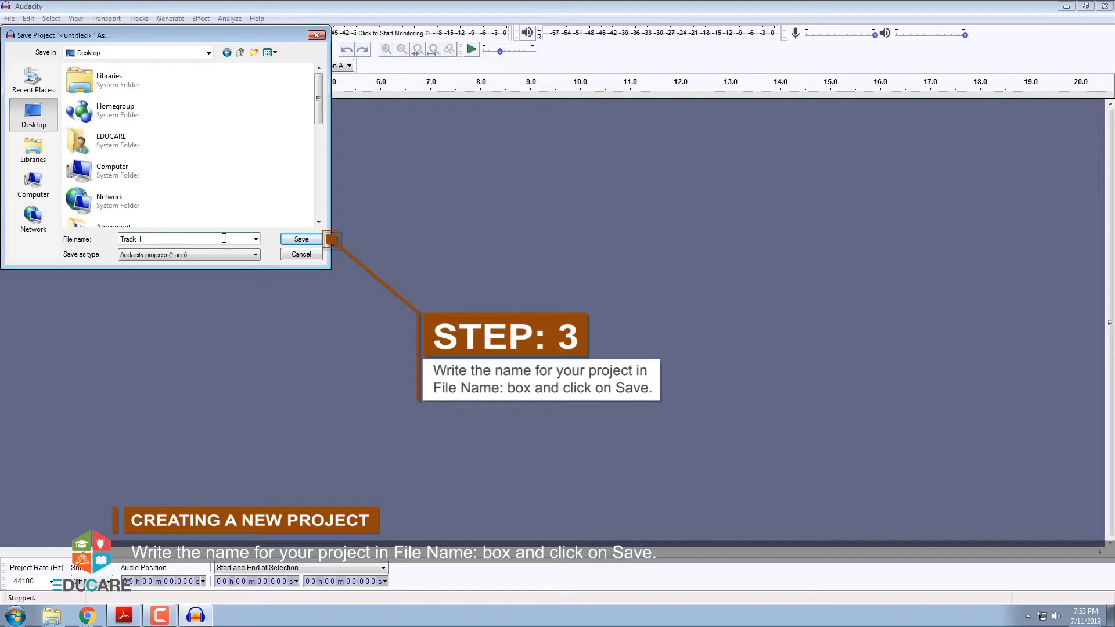
# Save the new project on the Desktop under the name Track 1.
pyautogui.click(287, 240)
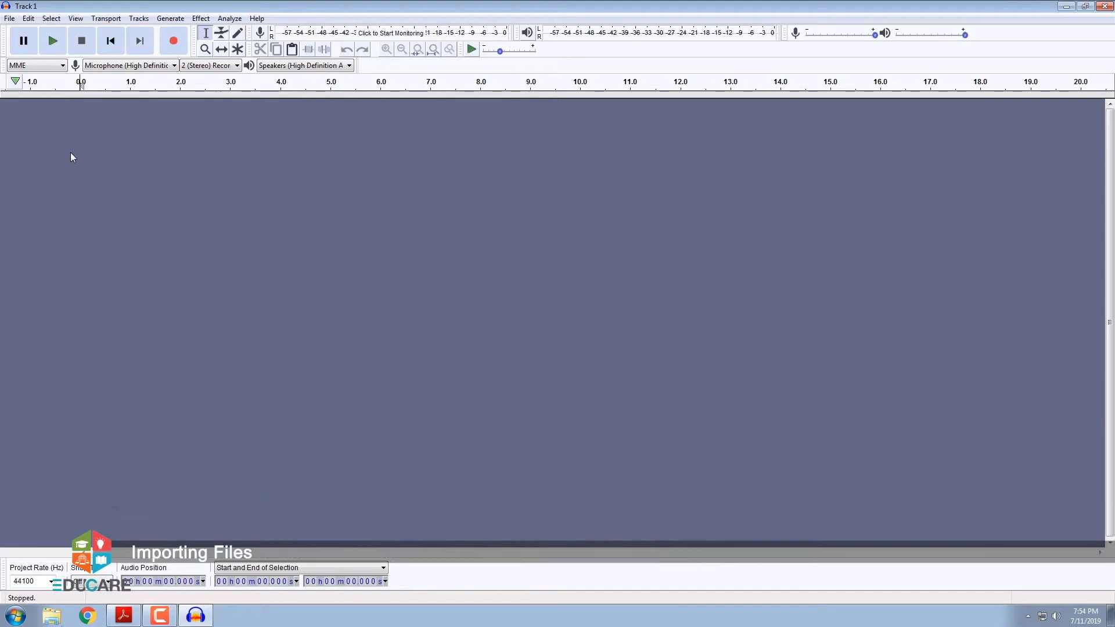
# Import an audio file from the Sample Music folder in the Music library into the project.
pyautogui.click(9, 19)
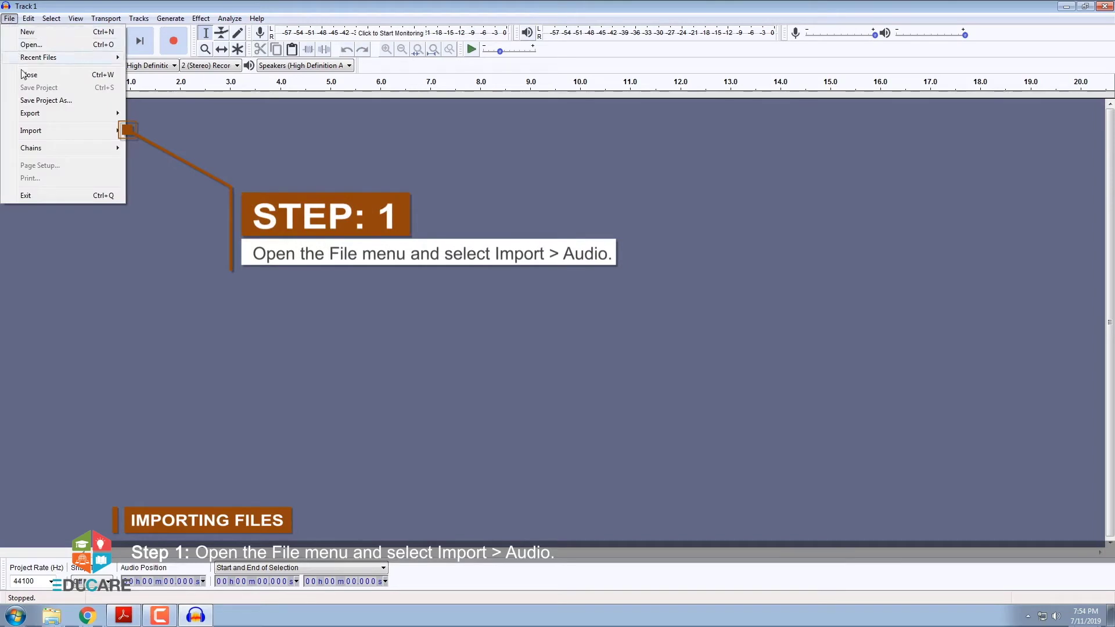
pyautogui.moveTo(78, 133)
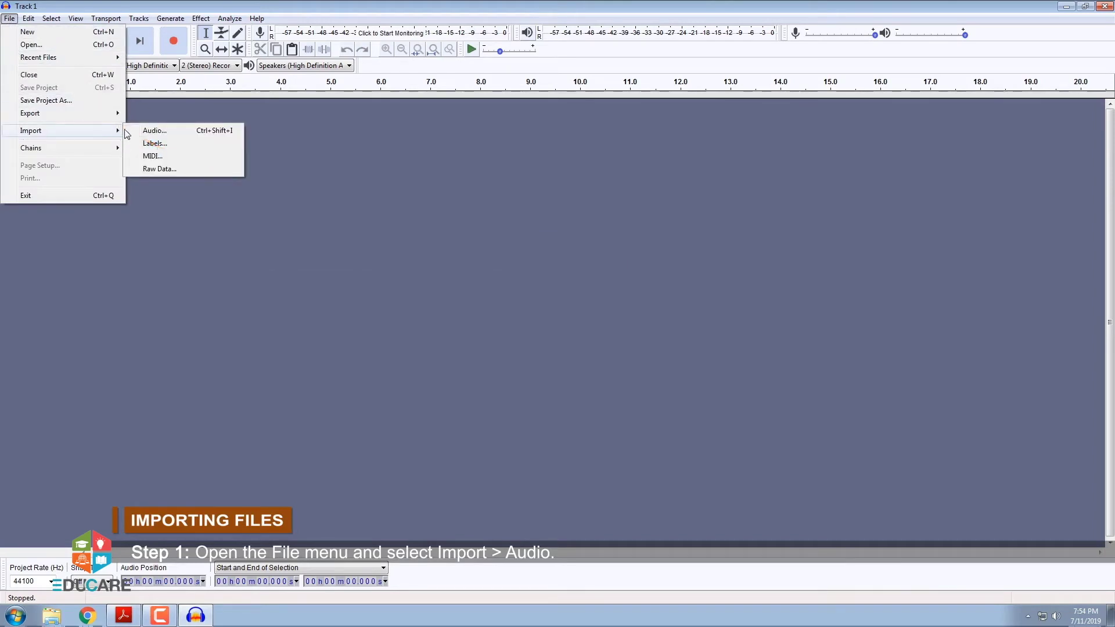
pyautogui.click(183, 133)
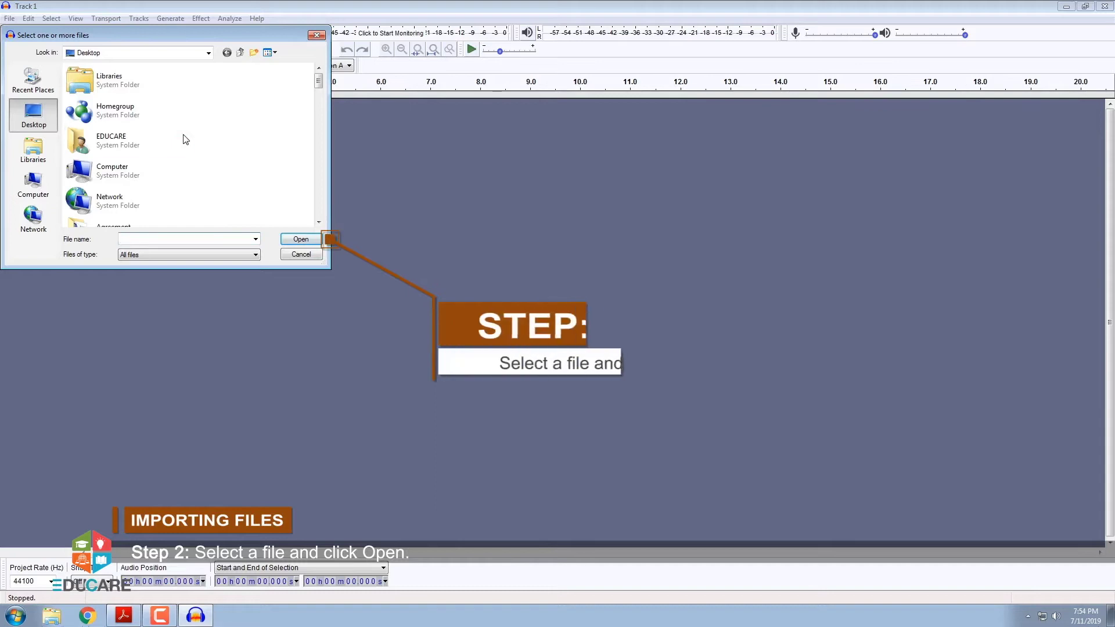
pyautogui.click(48, 154)
pyautogui.doubleClick(209, 80)
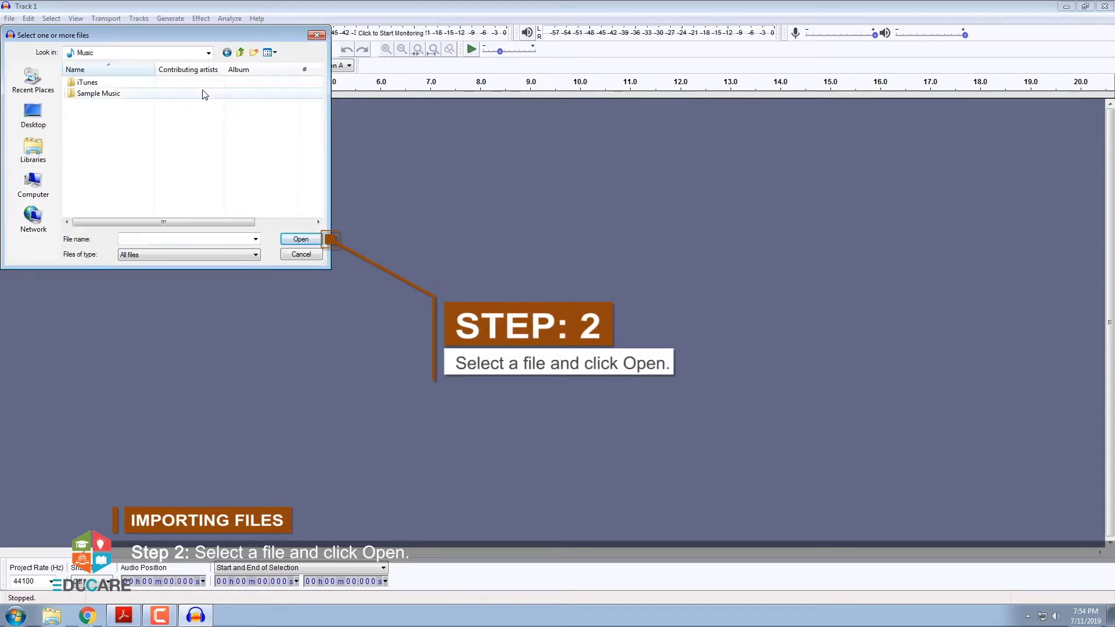
pyautogui.doubleClick(95, 93)
pyautogui.click(116, 93)
pyautogui.click(296, 241)
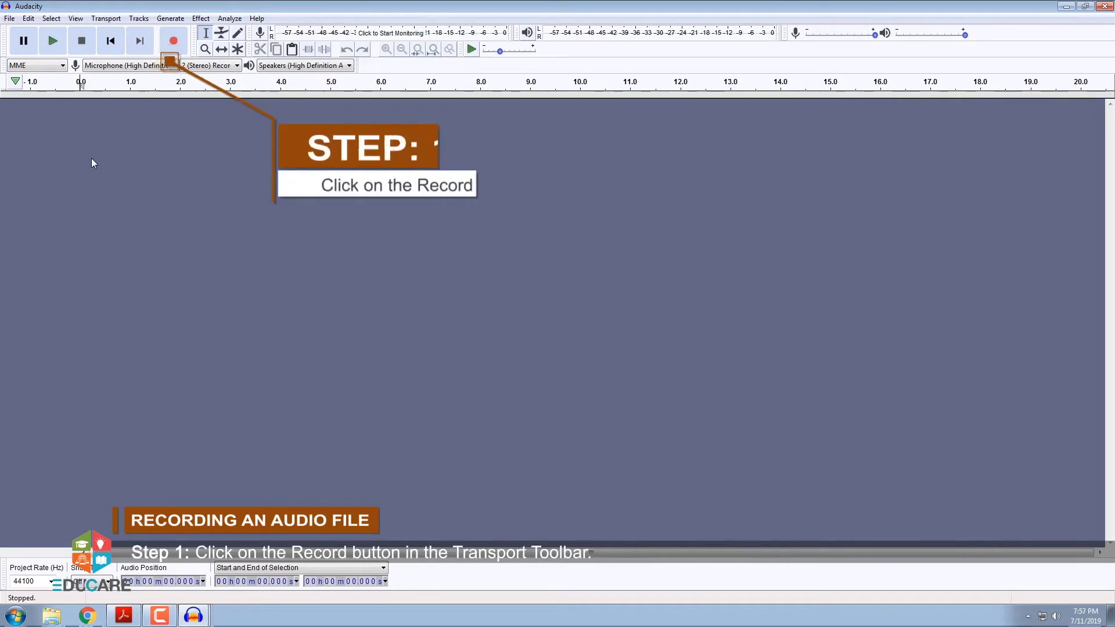
# Record about 10 seconds of audio from the microphone, pausing the recording before stopping it.
pyautogui.click(174, 42)
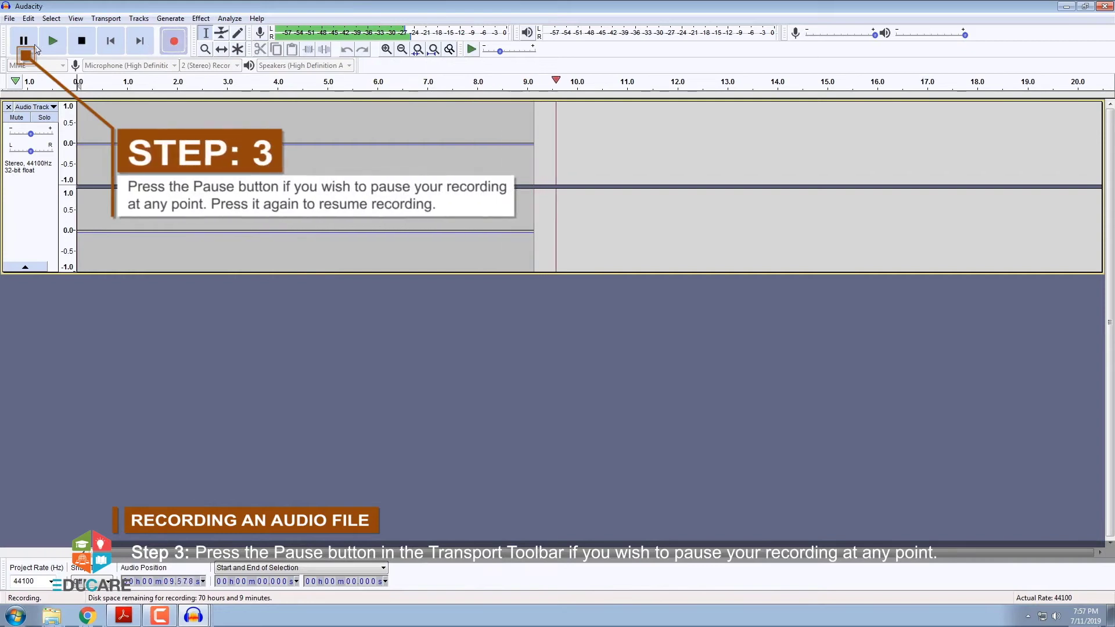
pyautogui.click(24, 41)
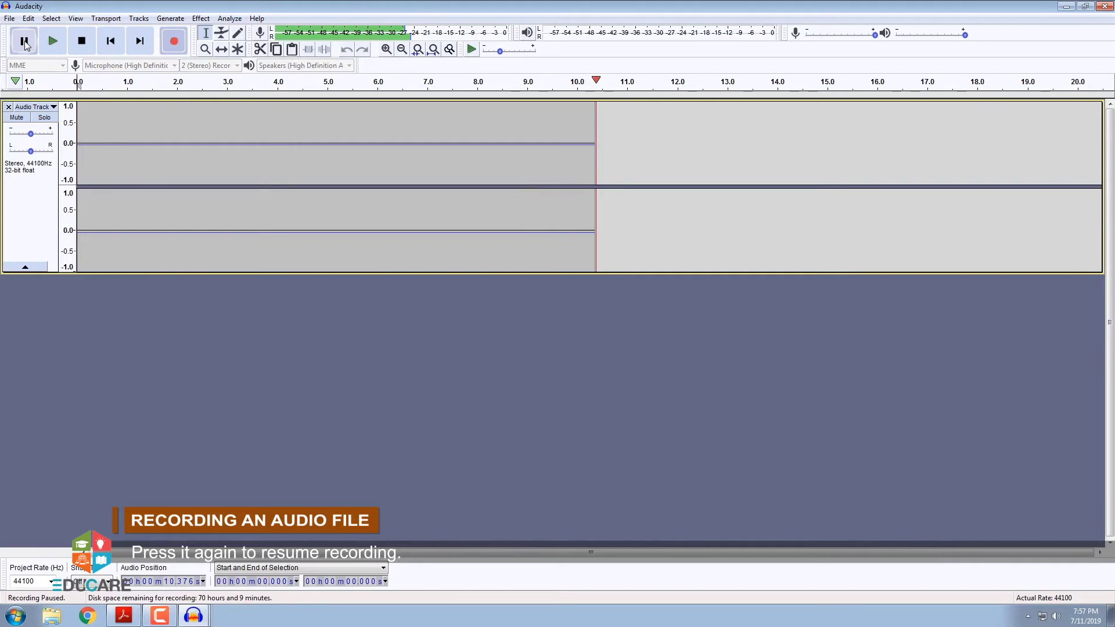
pyautogui.click(82, 42)
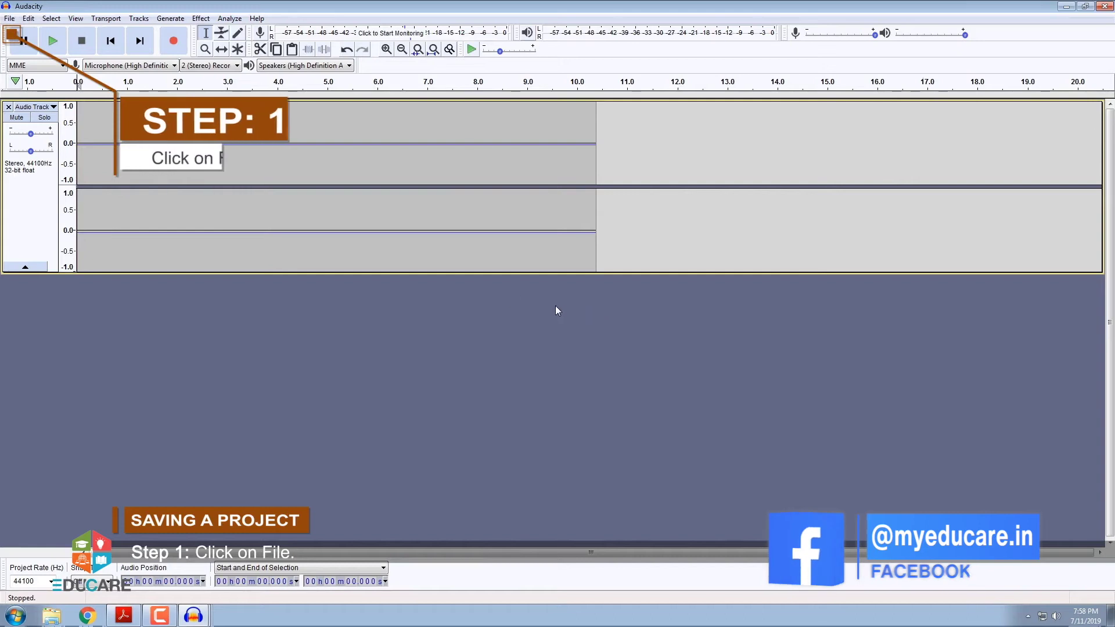
# Save the recorded audio as a project named Track 2 on the Desktop.
pyautogui.click(10, 18)
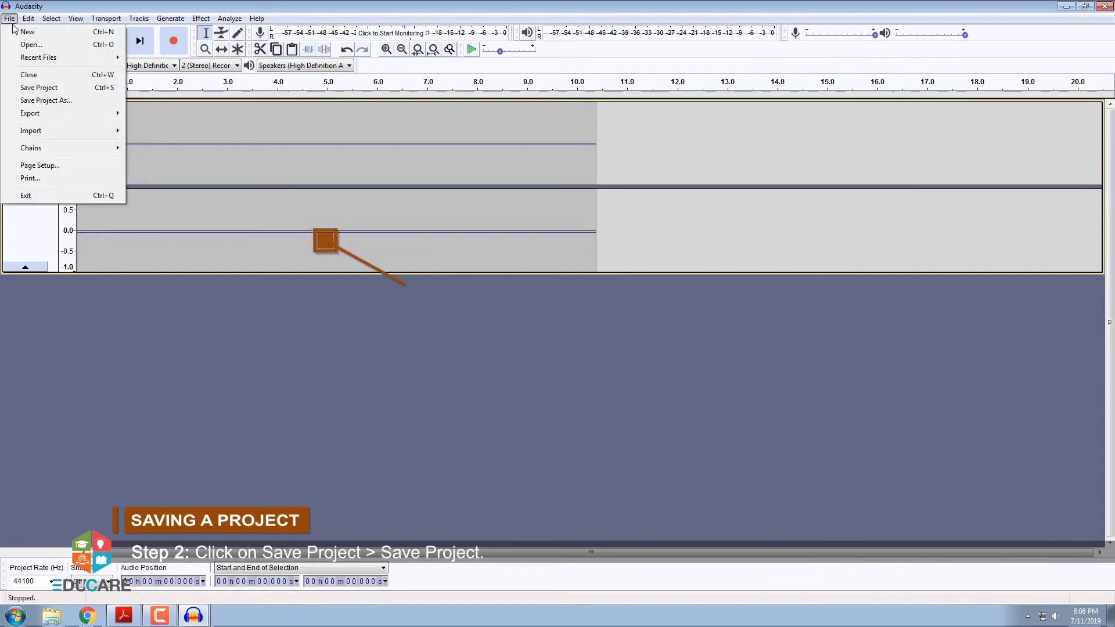
pyautogui.click(24, 87)
pyautogui.click(24, 87)
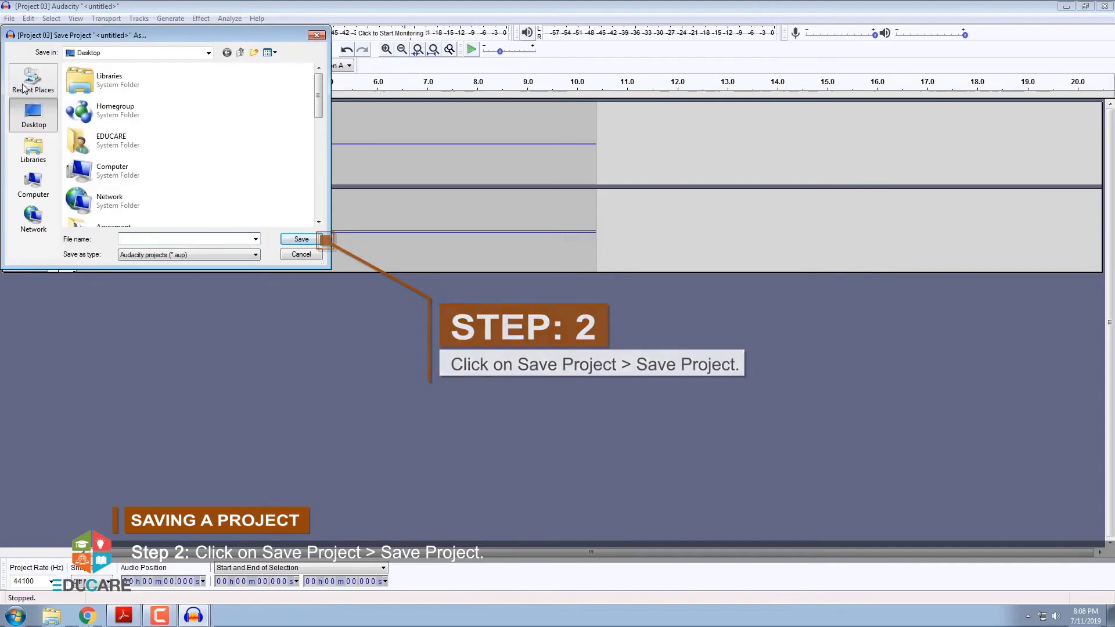
pyautogui.click(127, 237)
pyautogui.write('Track 2')
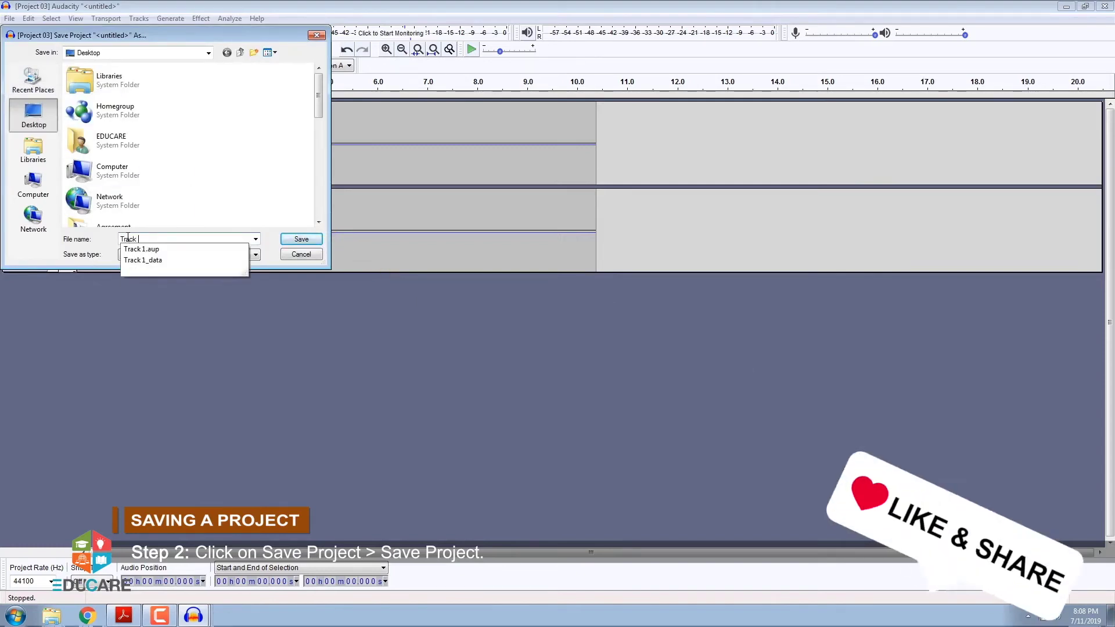
pyautogui.click(292, 240)
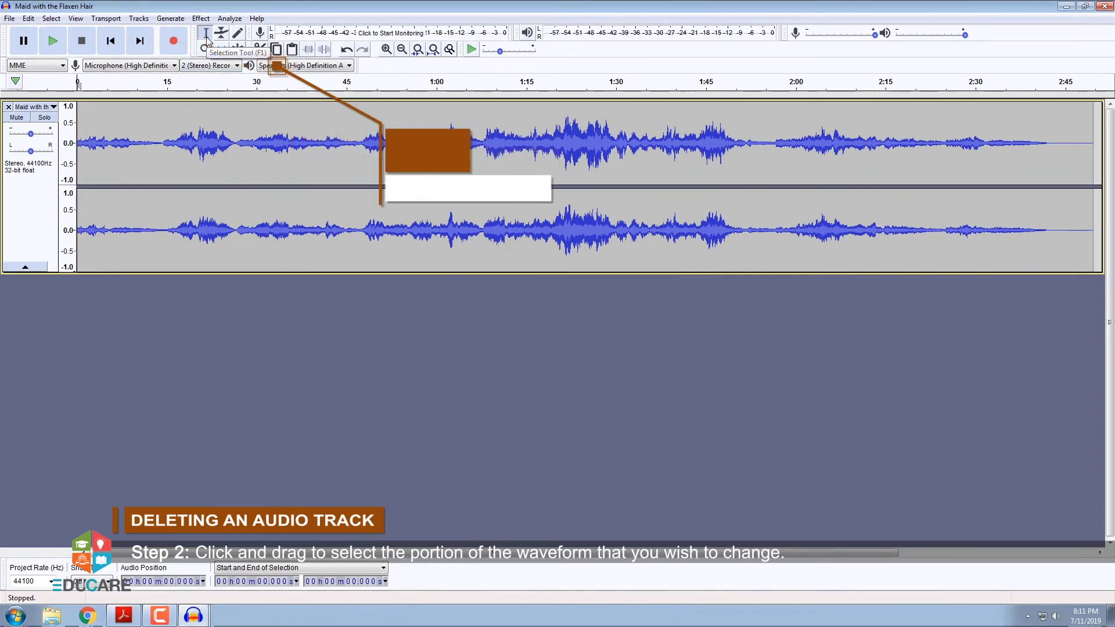
# Select the waveform from about 0:44.6 to 1:08.3 and cut it out of the track.
pyautogui.moveTo(344, 139); pyautogui.dragTo(485, 160)
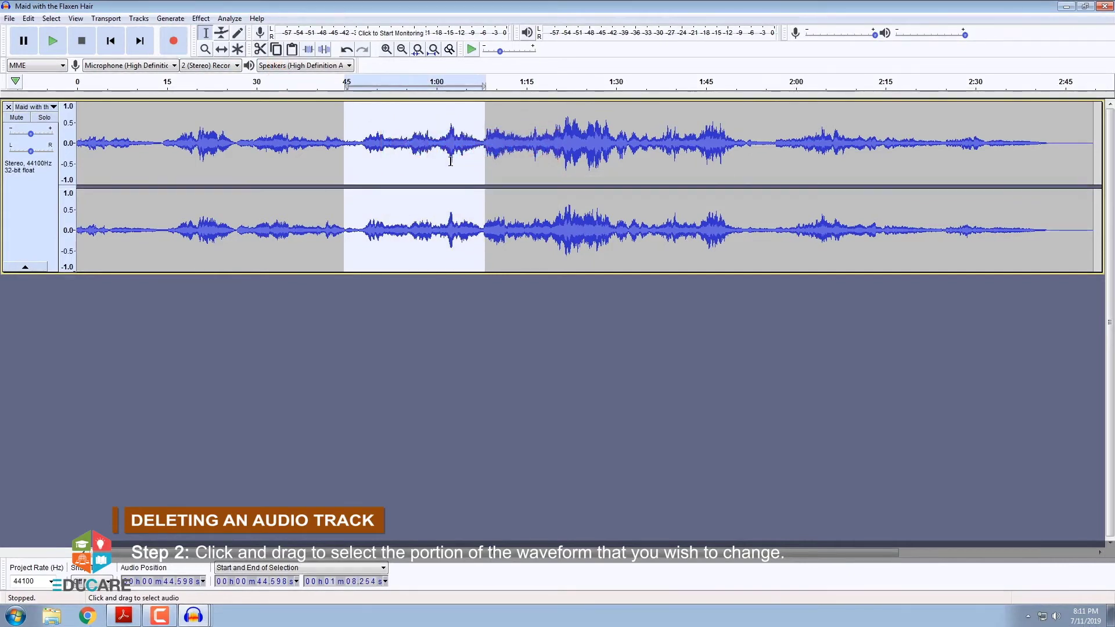
pyautogui.click(259, 49)
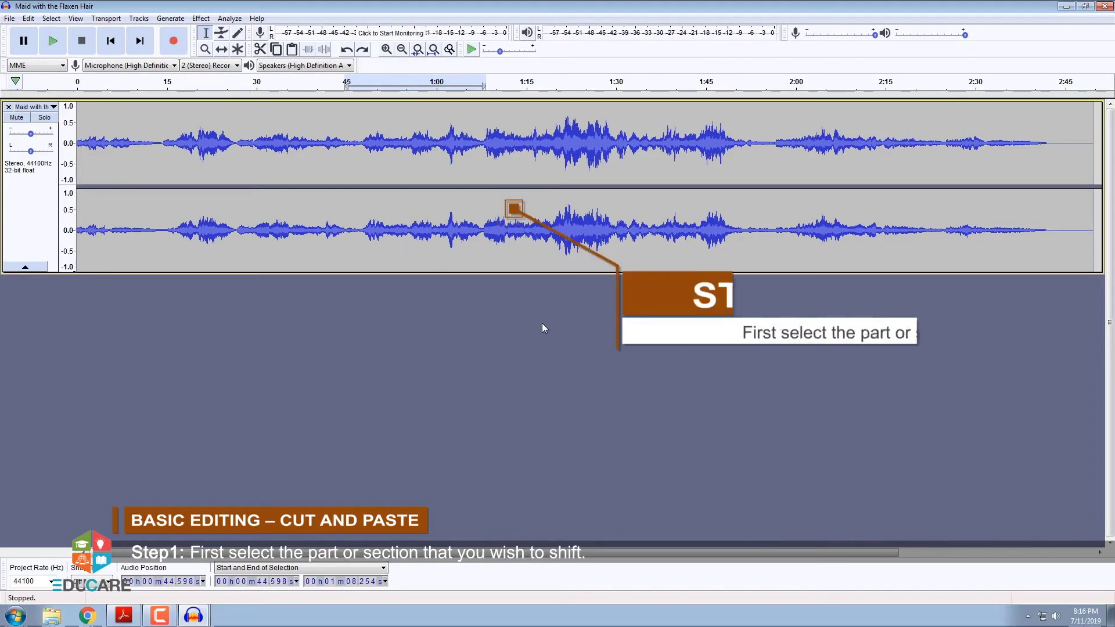
# Cut the section from about 1:07.7 to 1:19.6 out of the track to the clipboard.
pyautogui.click(483, 187)
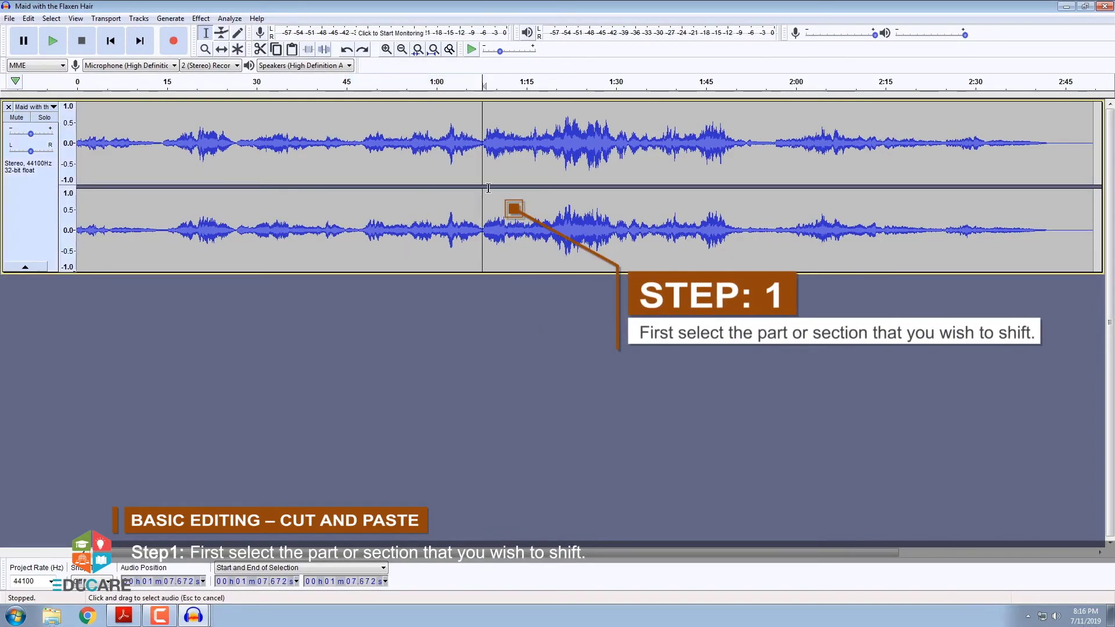
pyautogui.moveTo(500, 188); pyautogui.dragTo(553, 191)
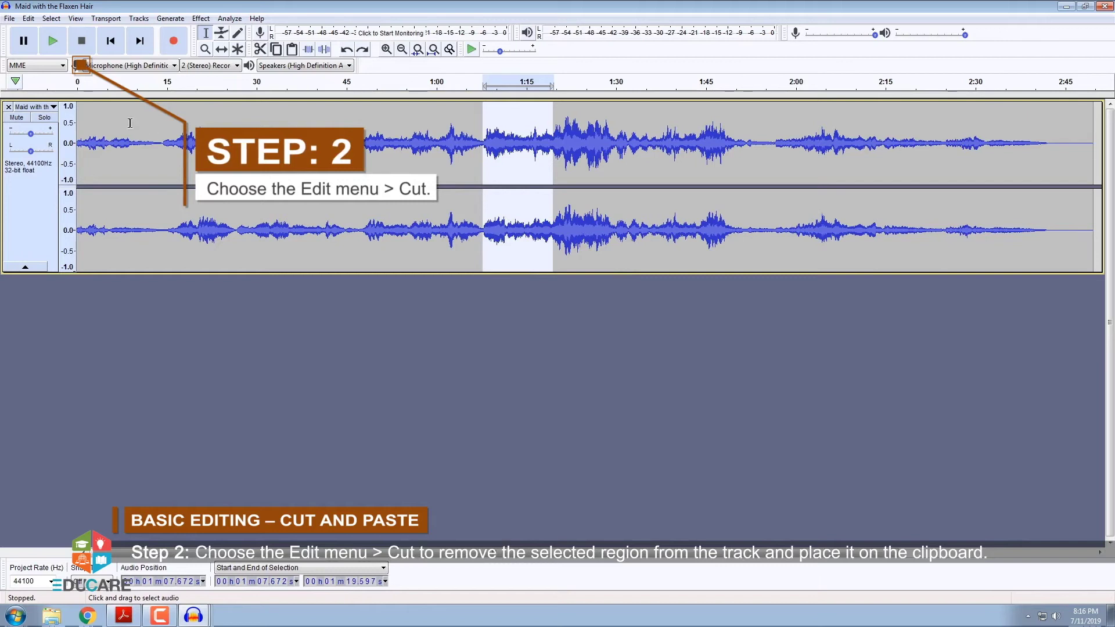
pyautogui.click(29, 18)
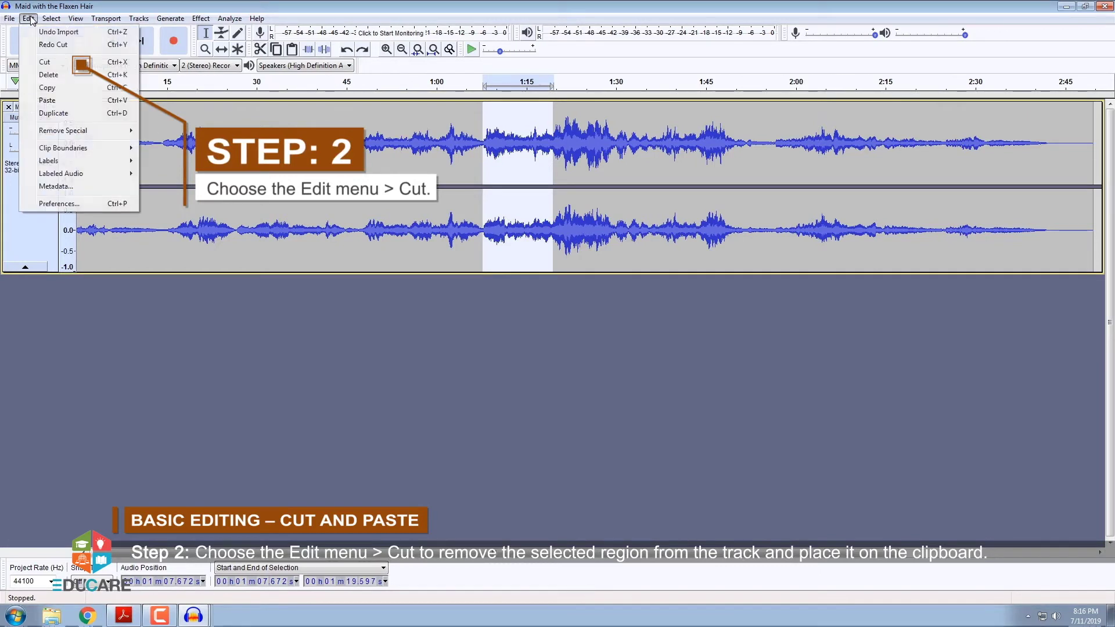
pyautogui.click(40, 63)
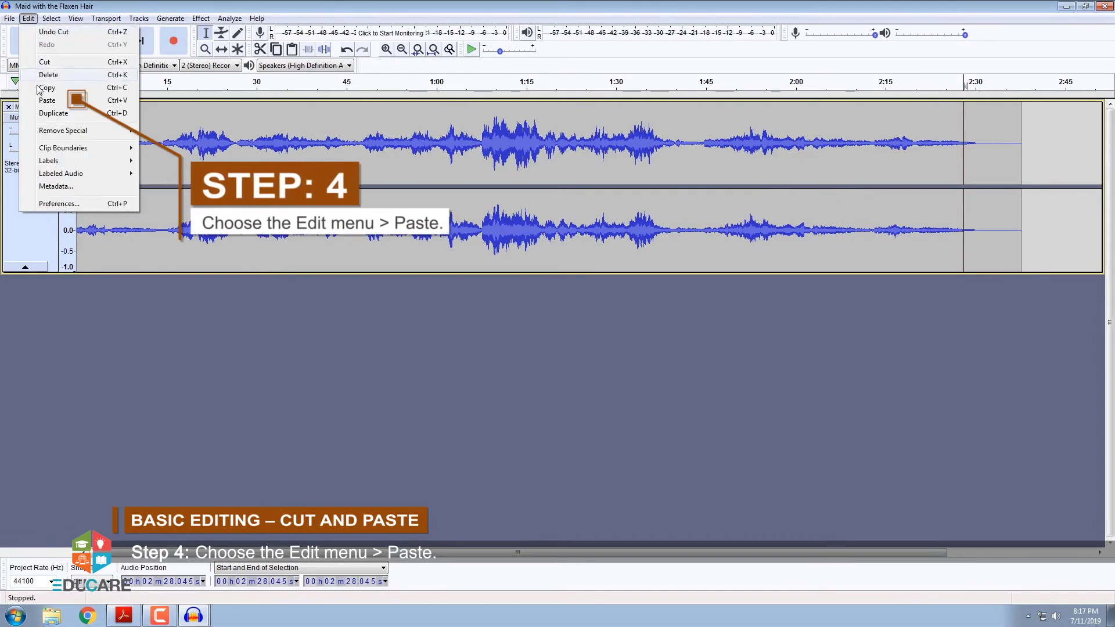
# Paste the cut audio at about 2:28 near the track's end and delete the pasted section.
pyautogui.click(47, 100)
pyautogui.click(1009, 278)
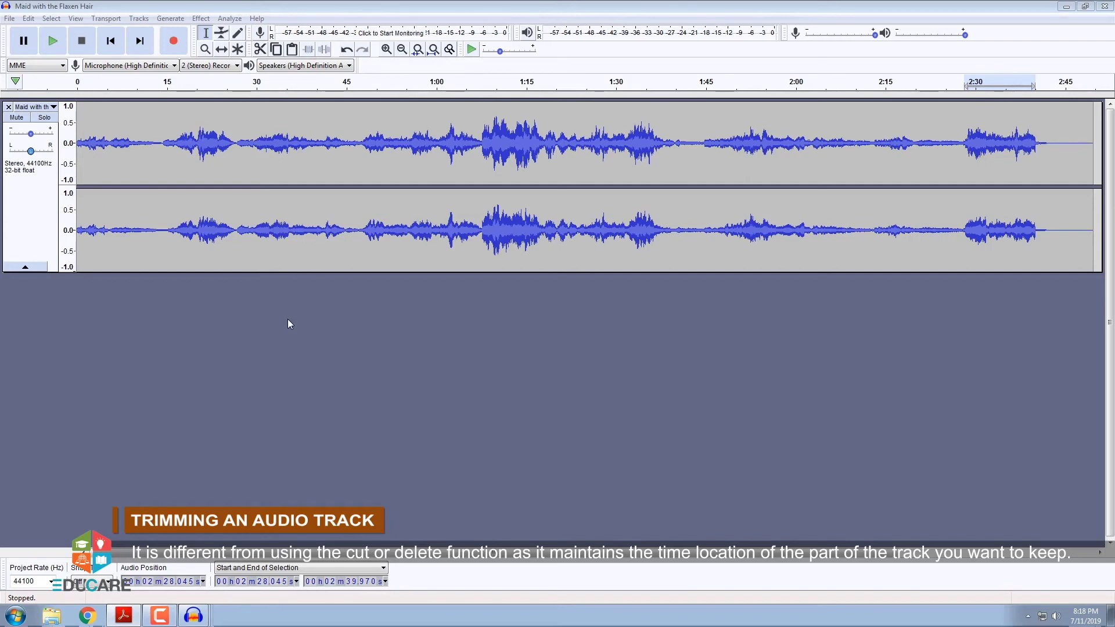
pyautogui.press('Delete')
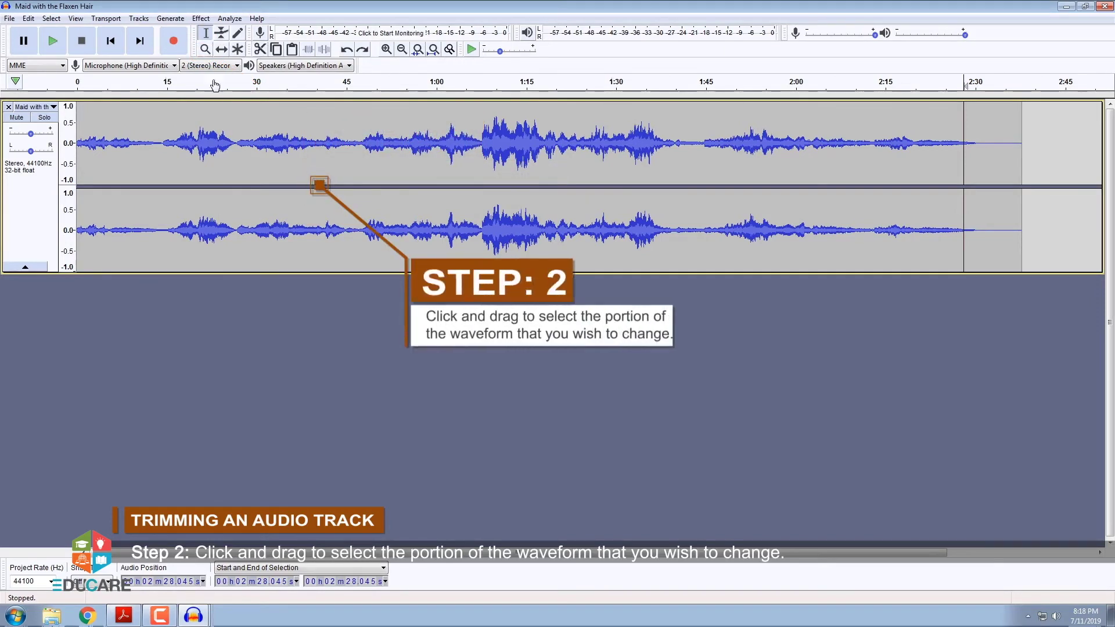
# Trim the track to keep only the audio from about 0:26.6 to 1:07.8.
pyautogui.click(236, 231)
pyautogui.moveTo(236, 231); pyautogui.dragTo(482, 259)
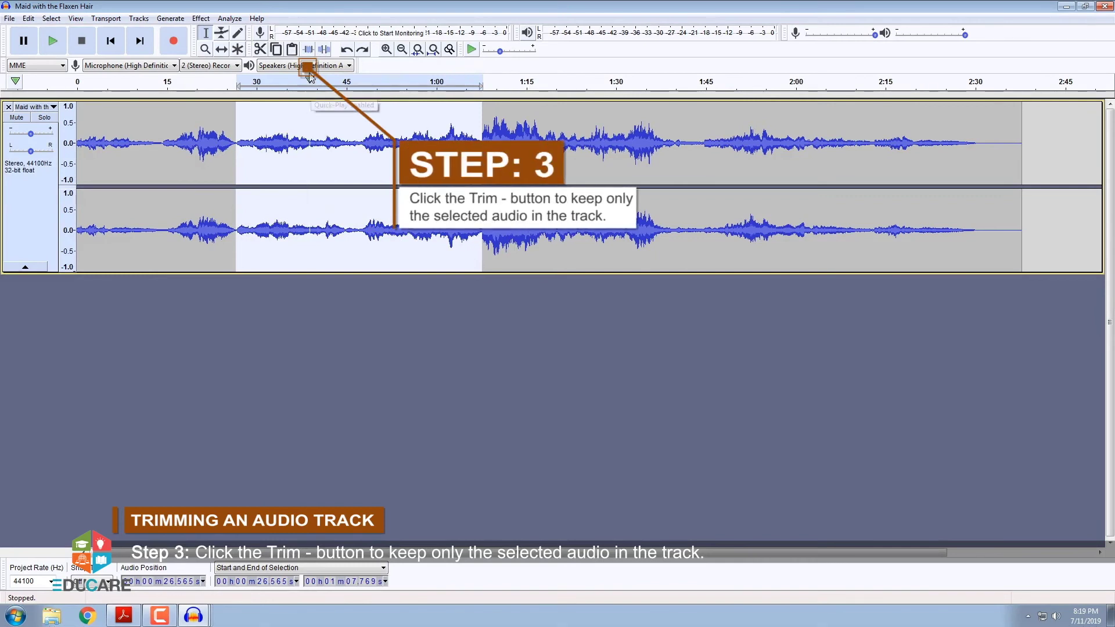
pyautogui.click(309, 51)
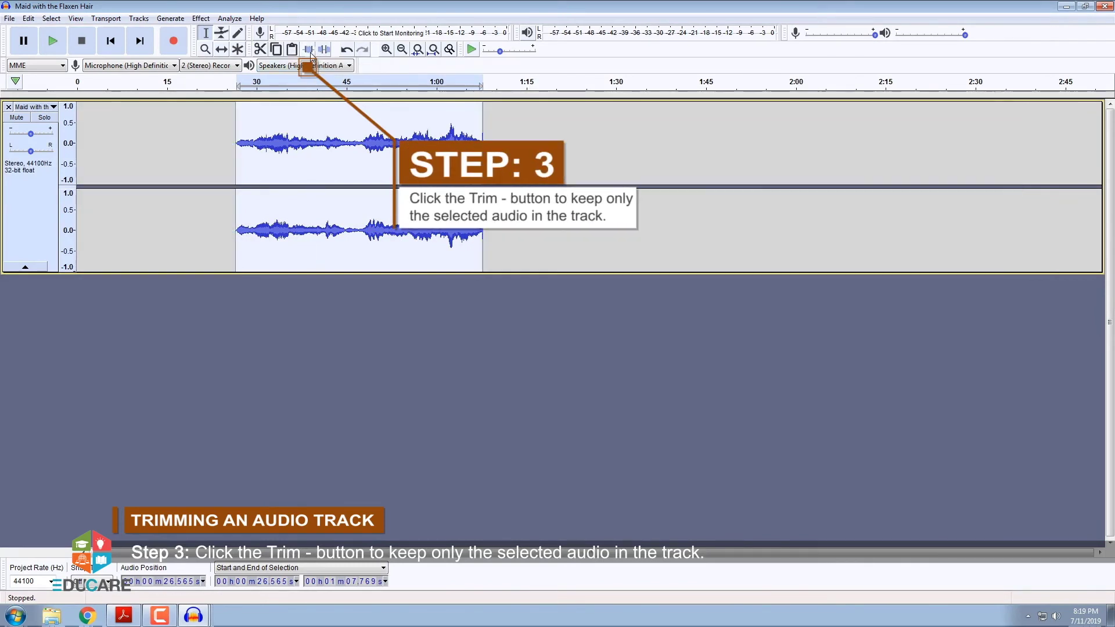
pyautogui.click(263, 285)
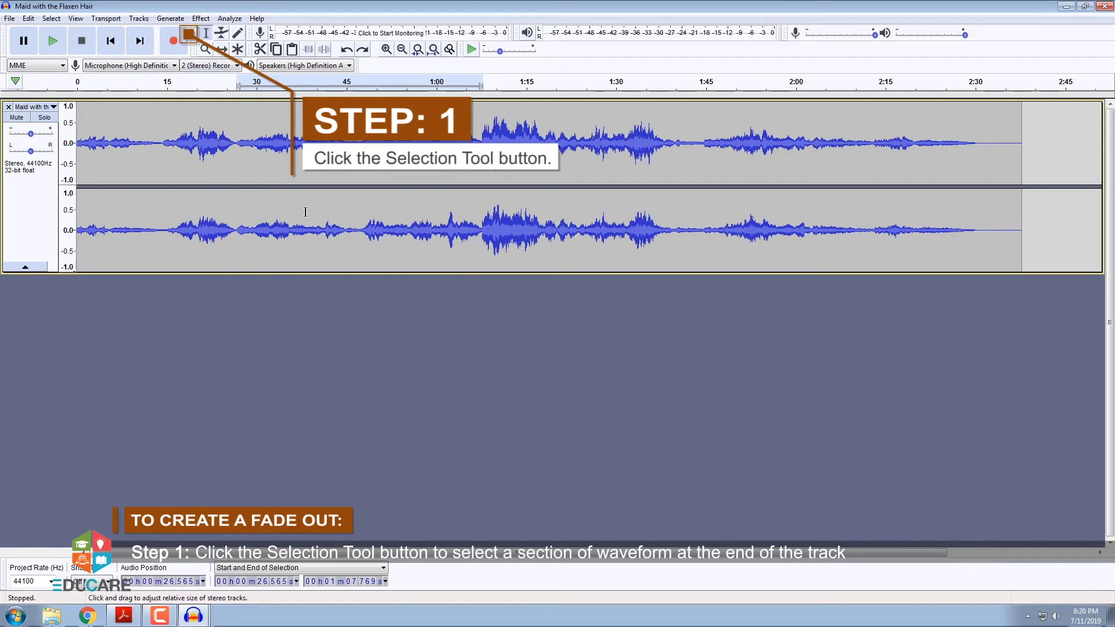
# Apply the Fade Out effect to the section from about 1:07.5 to 1:20.1.
pyautogui.moveTo(481, 232); pyautogui.dragTo(555, 238)
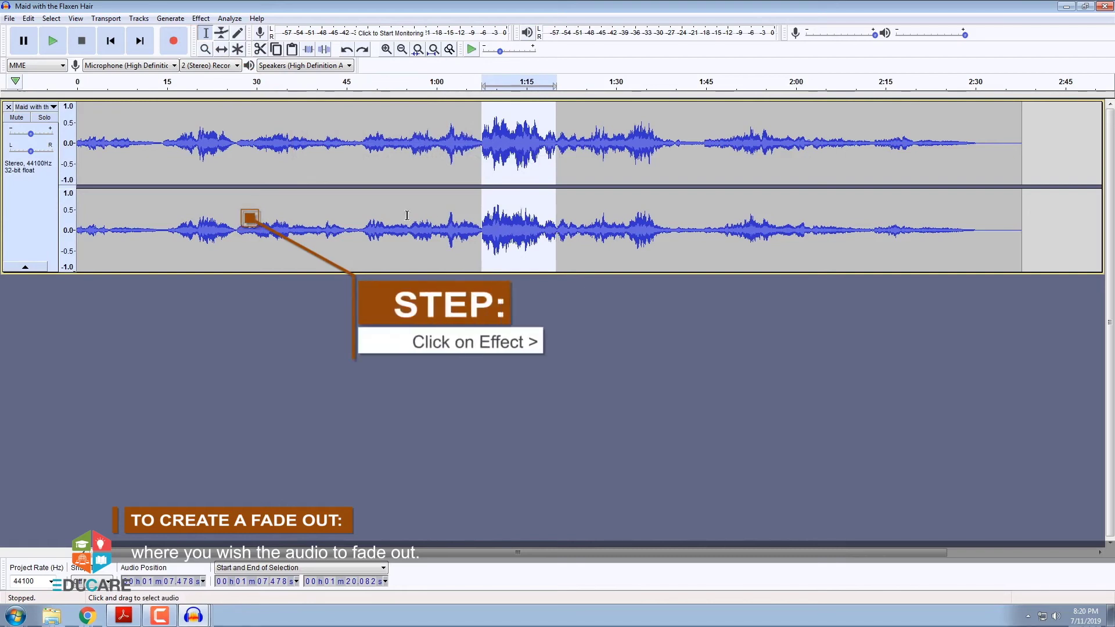
pyautogui.click(201, 18)
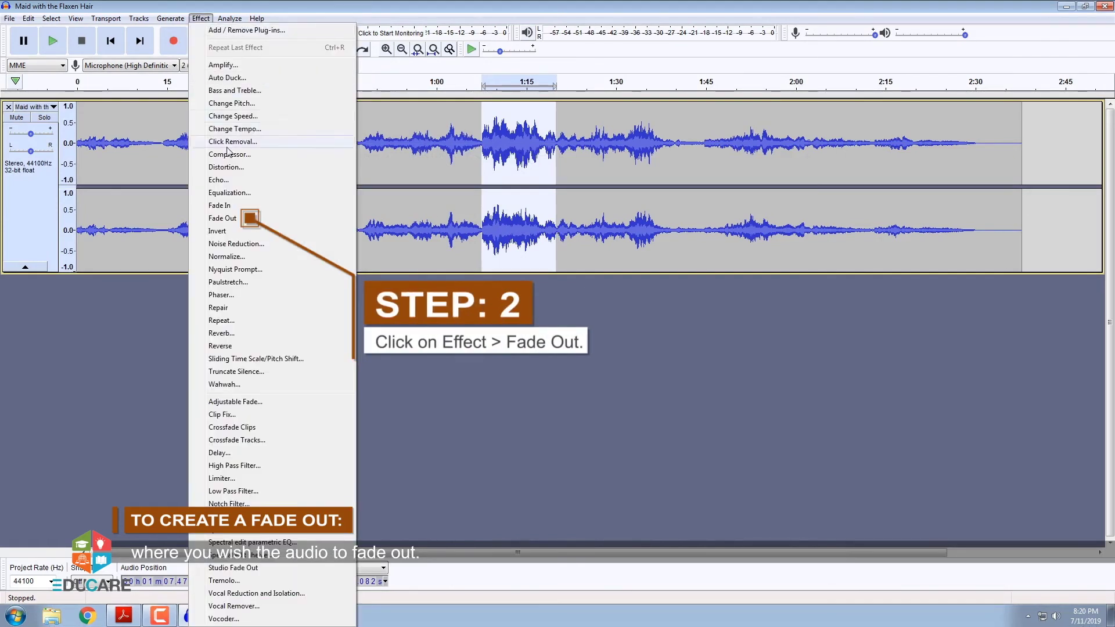
pyautogui.click(232, 223)
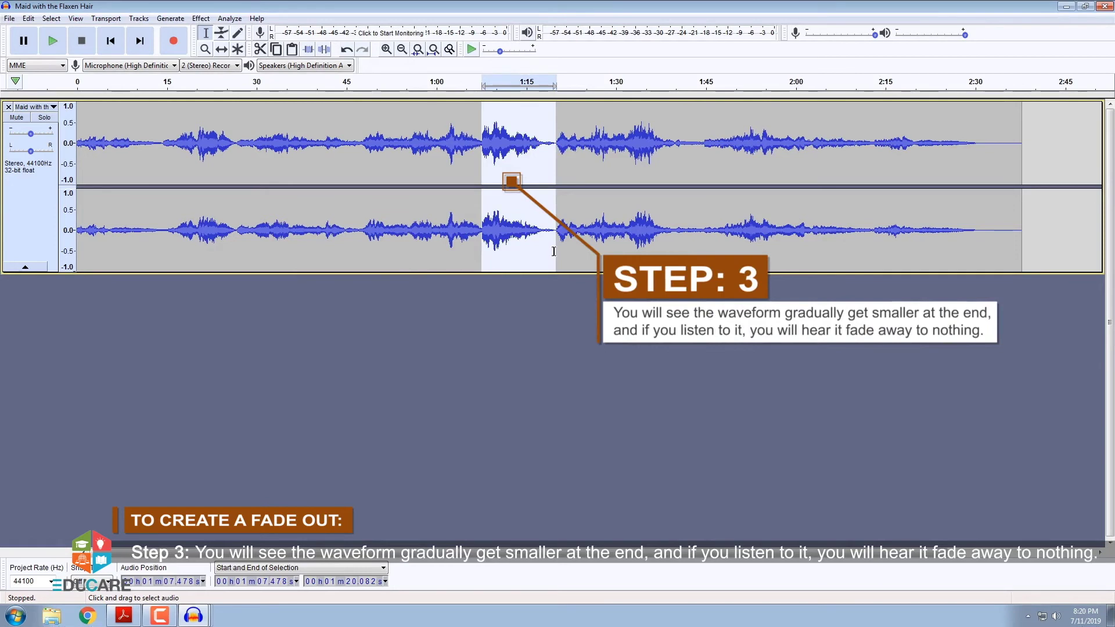
pyautogui.click(562, 288)
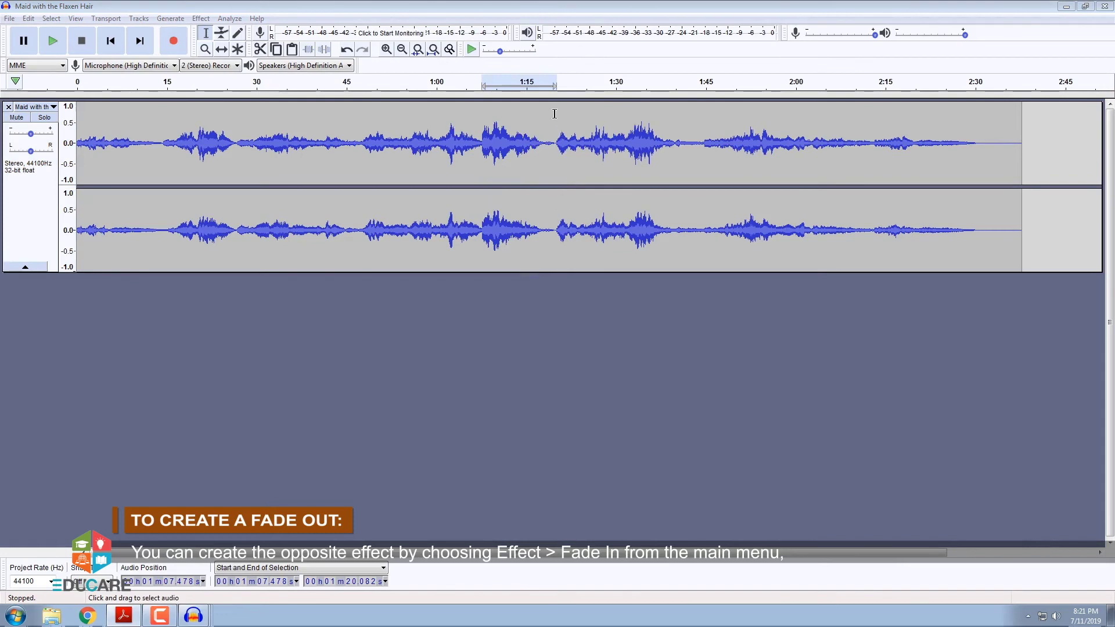
# Apply the Fade In effect to the section from about 1:20 to 1:41.1.
pyautogui.moveTo(556, 107); pyautogui.dragTo(682, 248)
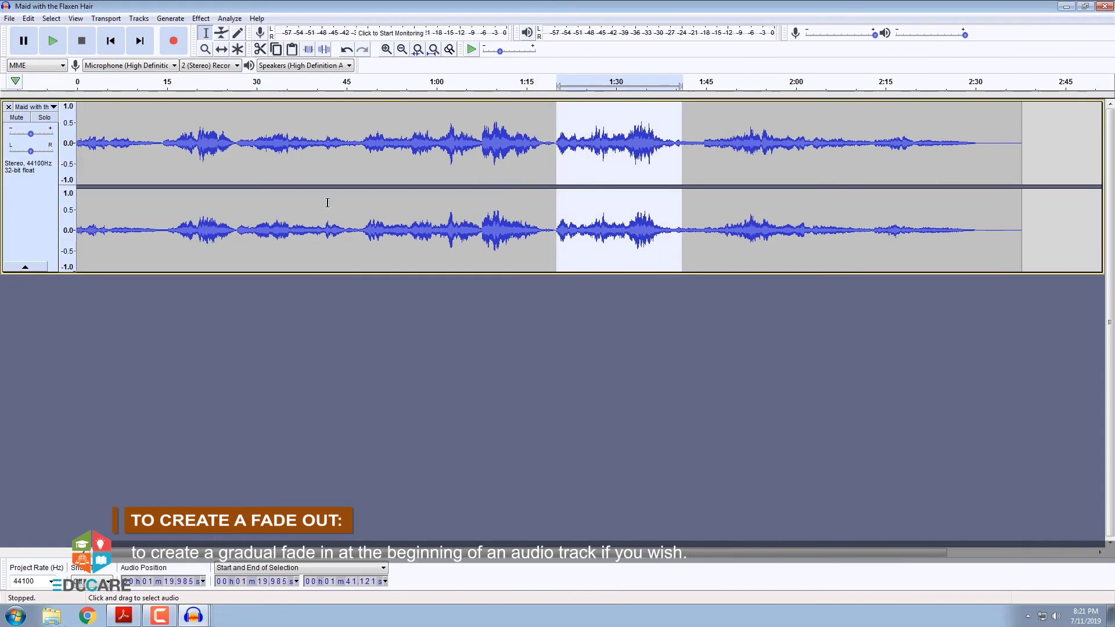
pyautogui.click(201, 18)
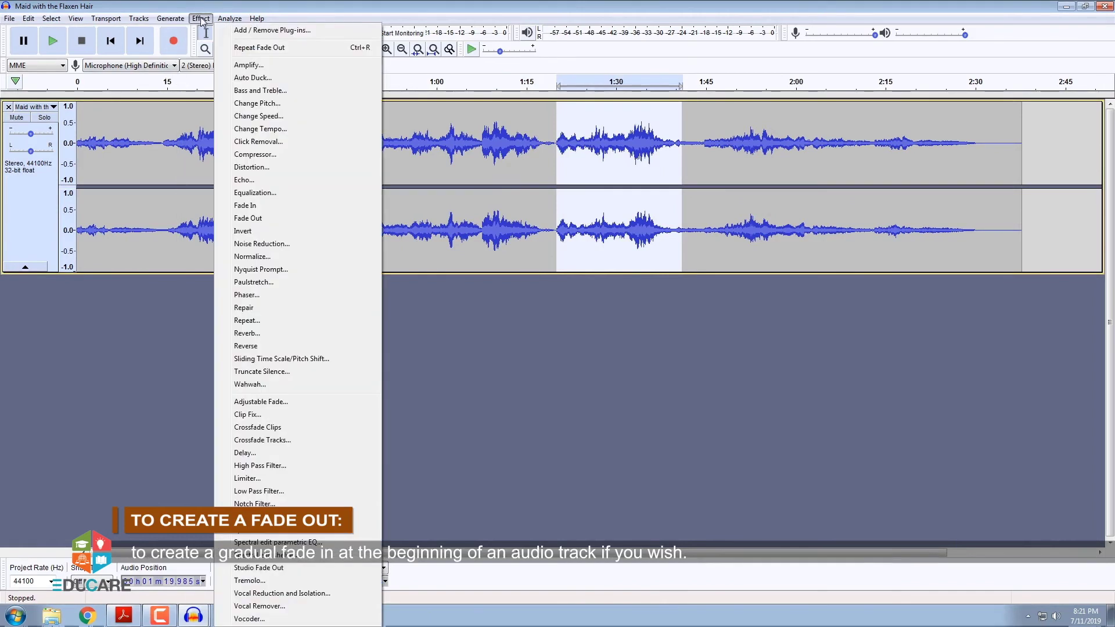
pyautogui.click(245, 208)
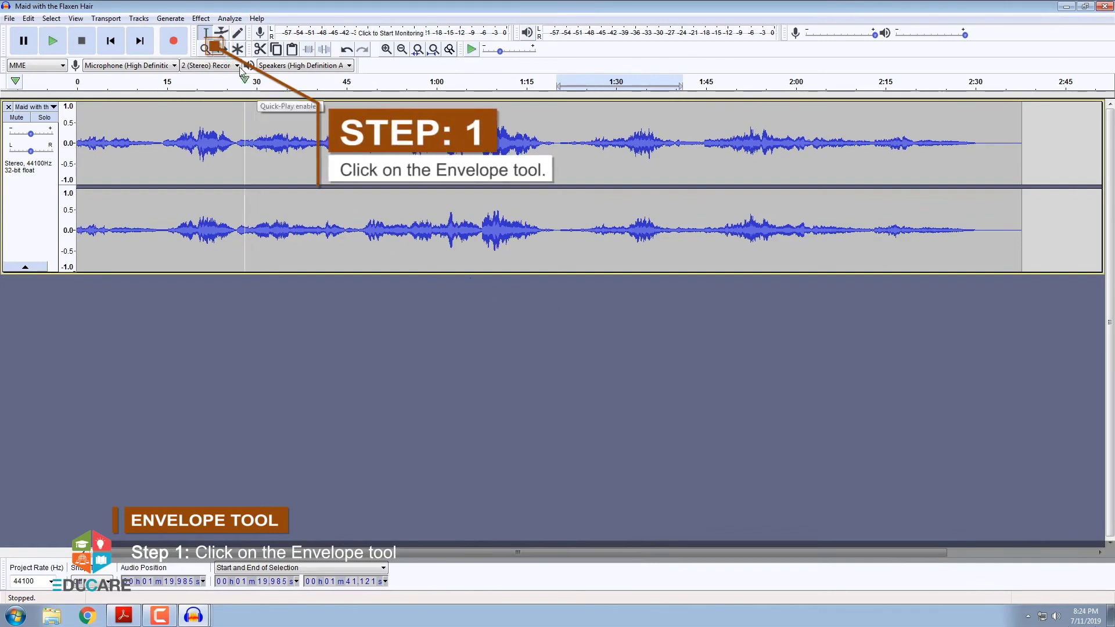
# Add Envelope tool handles at about 1:03 and 1:24, and lower the volume with a third handle at about 1:14.
pyautogui.click(223, 35)
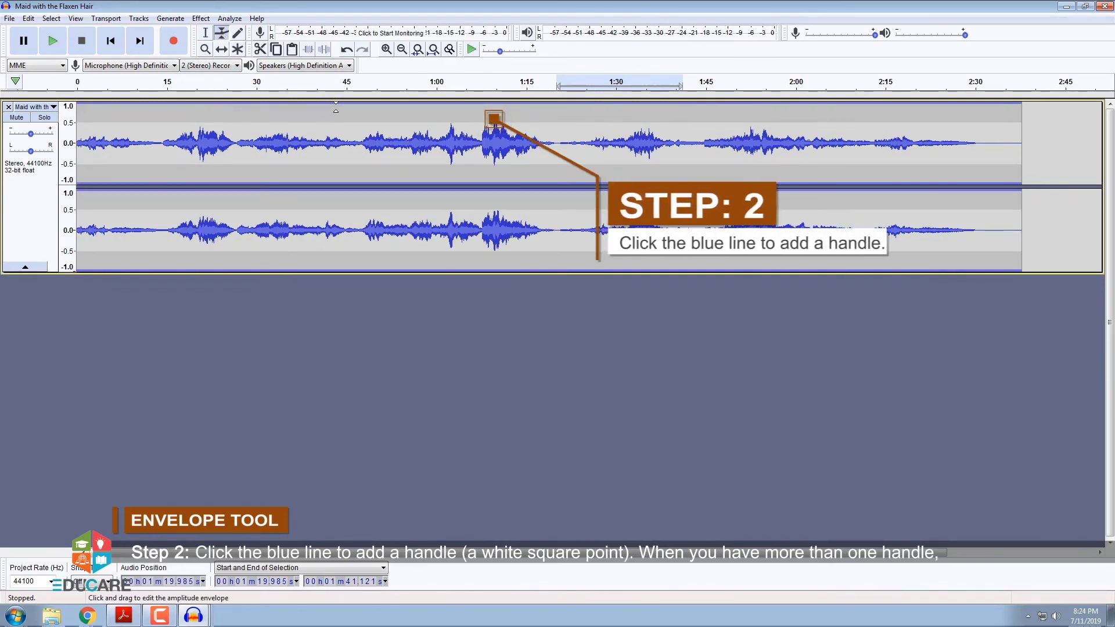
pyautogui.moveTo(454, 108); pyautogui.dragTo(456, 116)
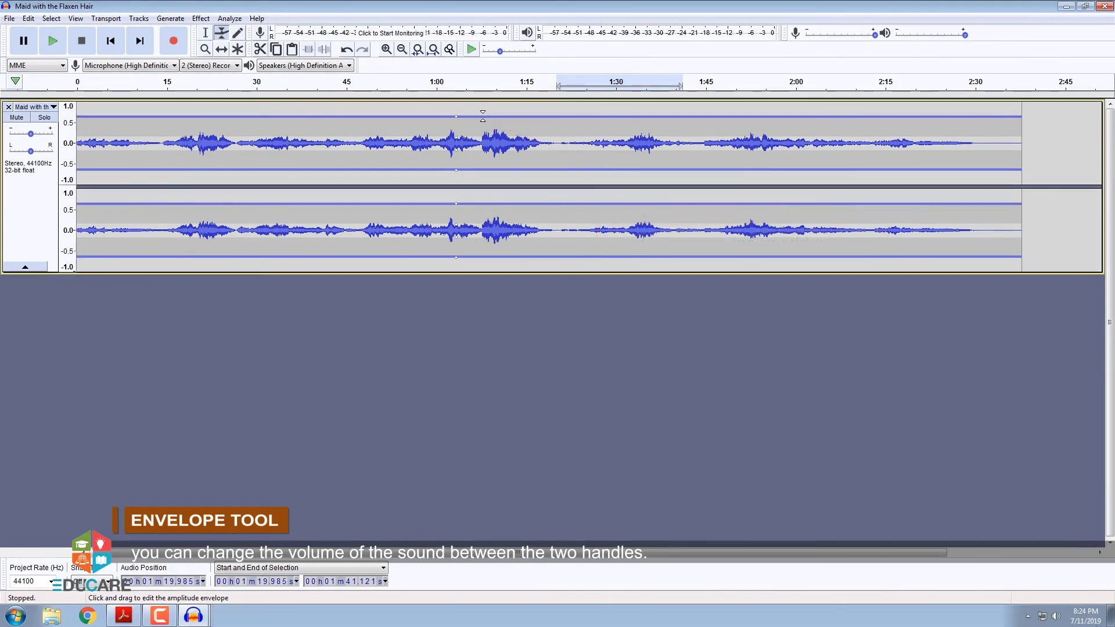
pyautogui.click(579, 119)
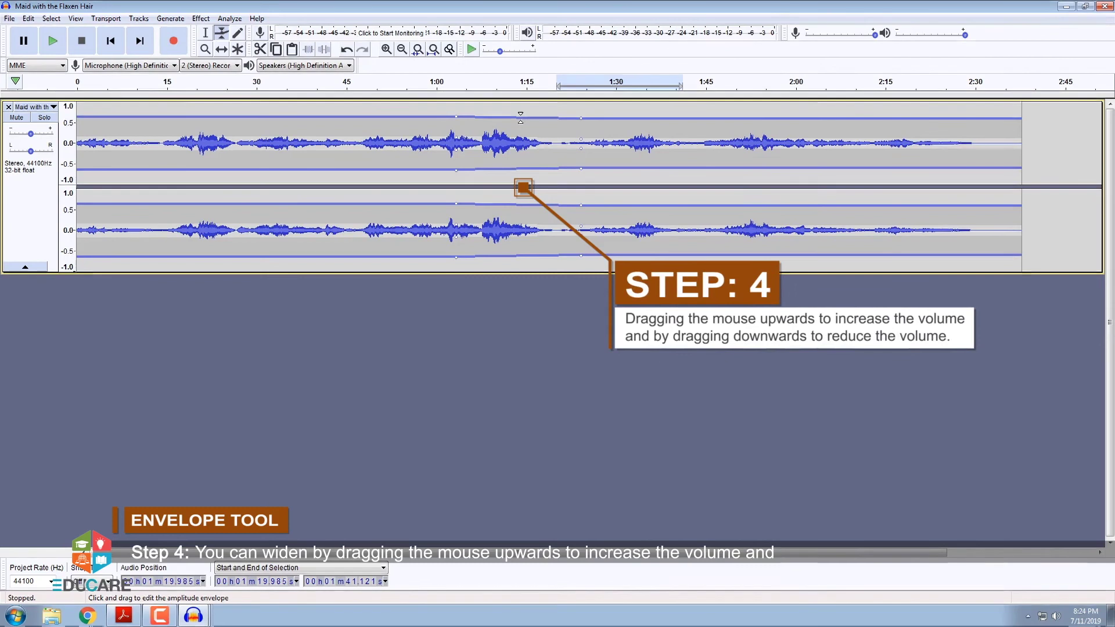
pyautogui.moveTo(521, 118); pyautogui.dragTo(523, 133)
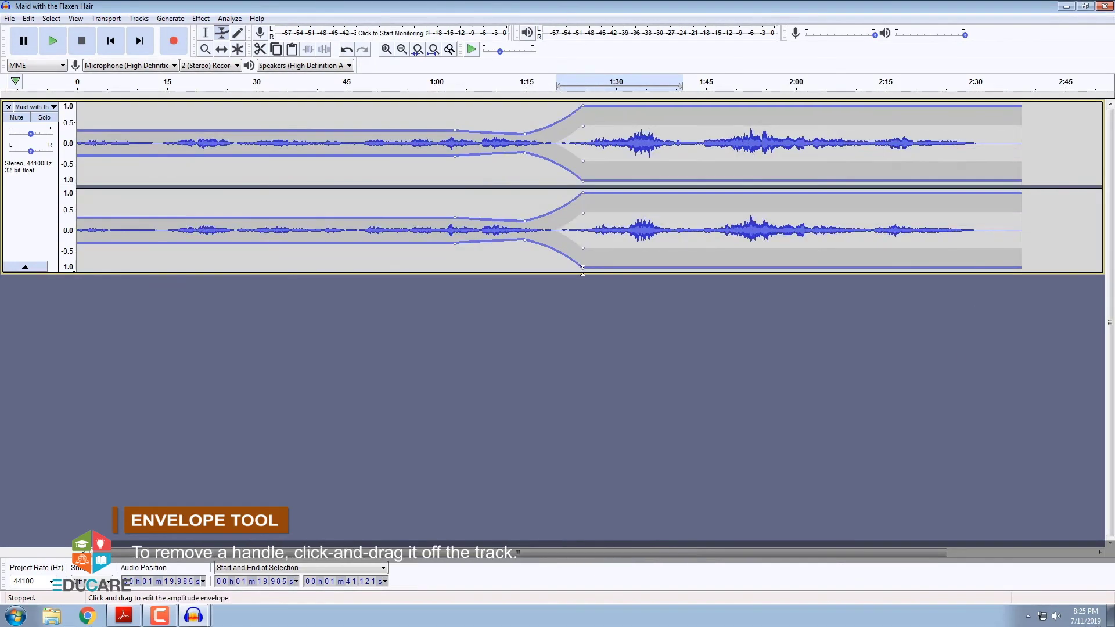
# Remove the Envelope tool handles at about 1:24 and 1:14 by pulling them off the track.
pyautogui.moveTo(580, 118); pyautogui.dragTo(562, 520)
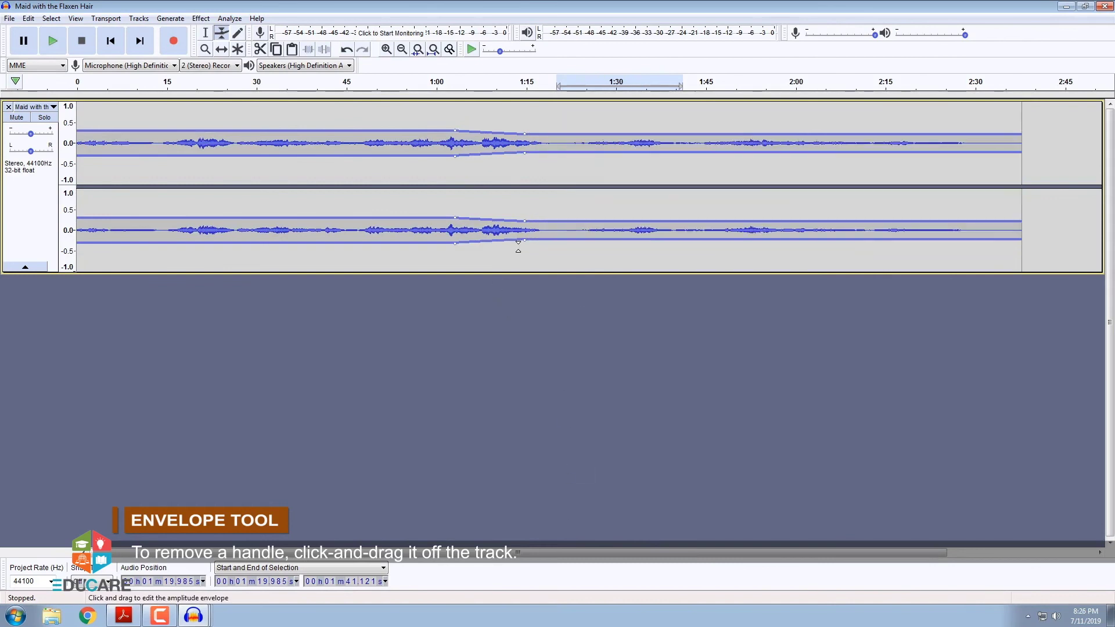
pyautogui.moveTo(527, 241); pyautogui.dragTo(455, 308)
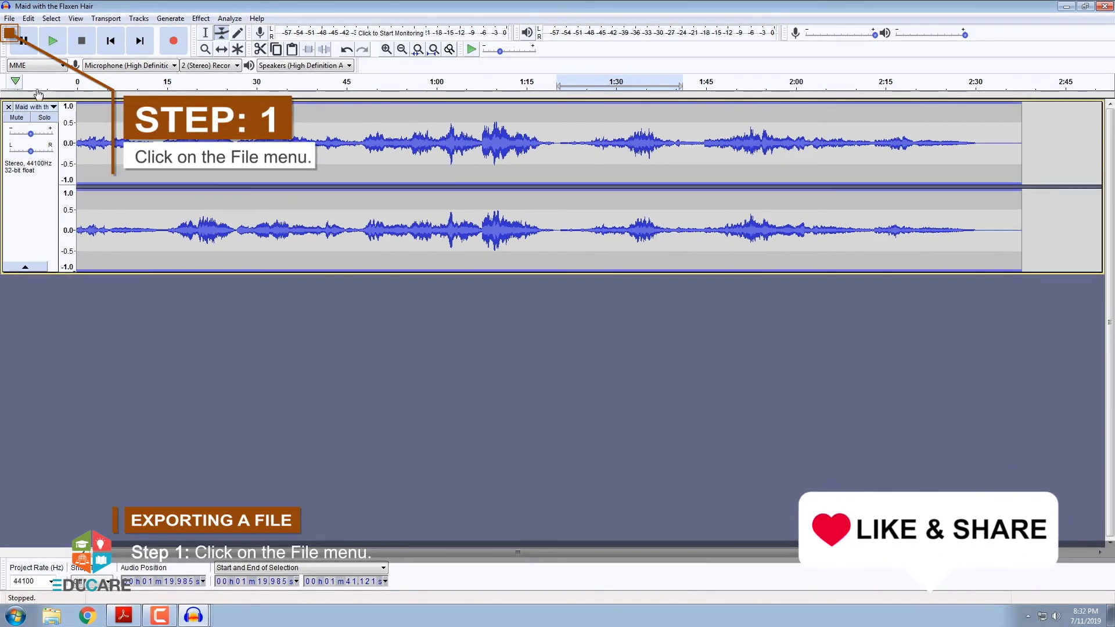
# Export the project's audio as an MP3 file named Track 3 in the Audacity folder.
pyautogui.click(10, 19)
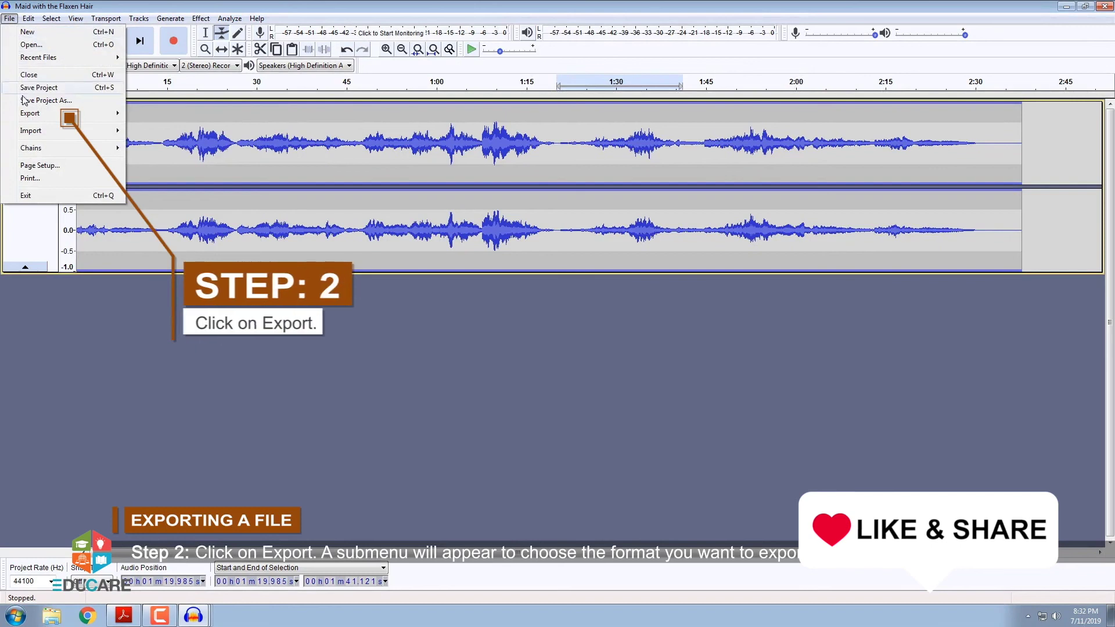
pyautogui.click(24, 114)
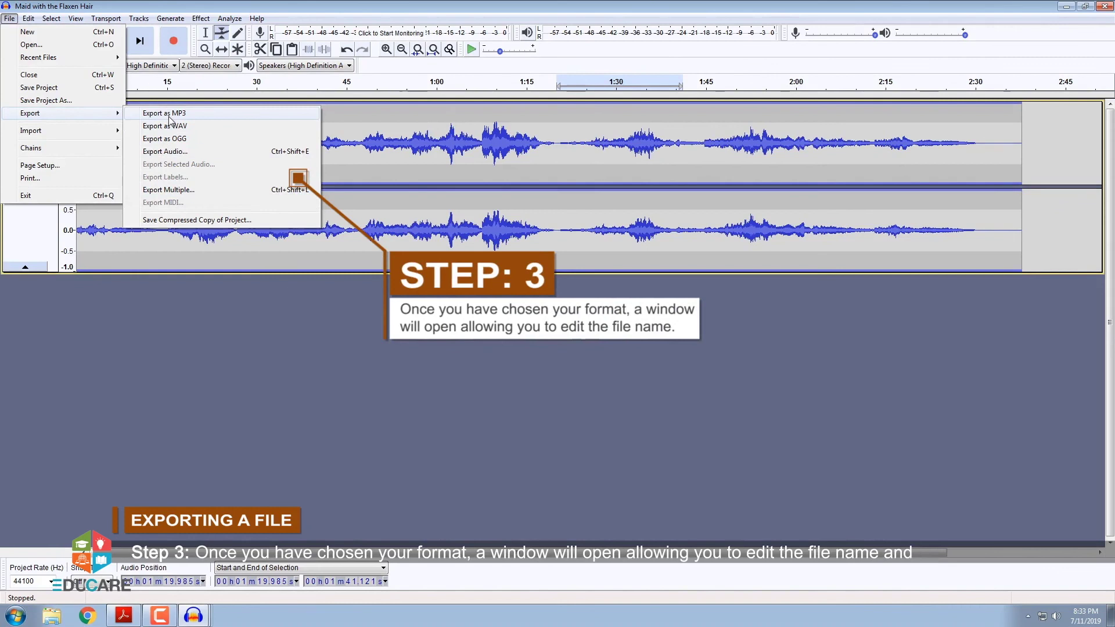
pyautogui.click(167, 150)
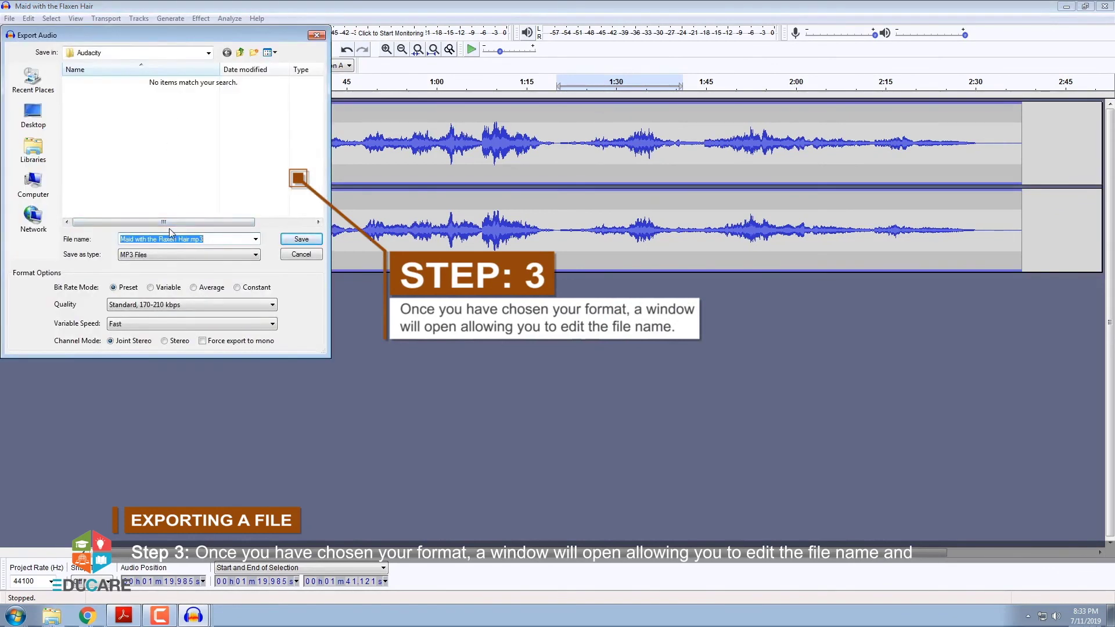
pyautogui.write('Track 3')
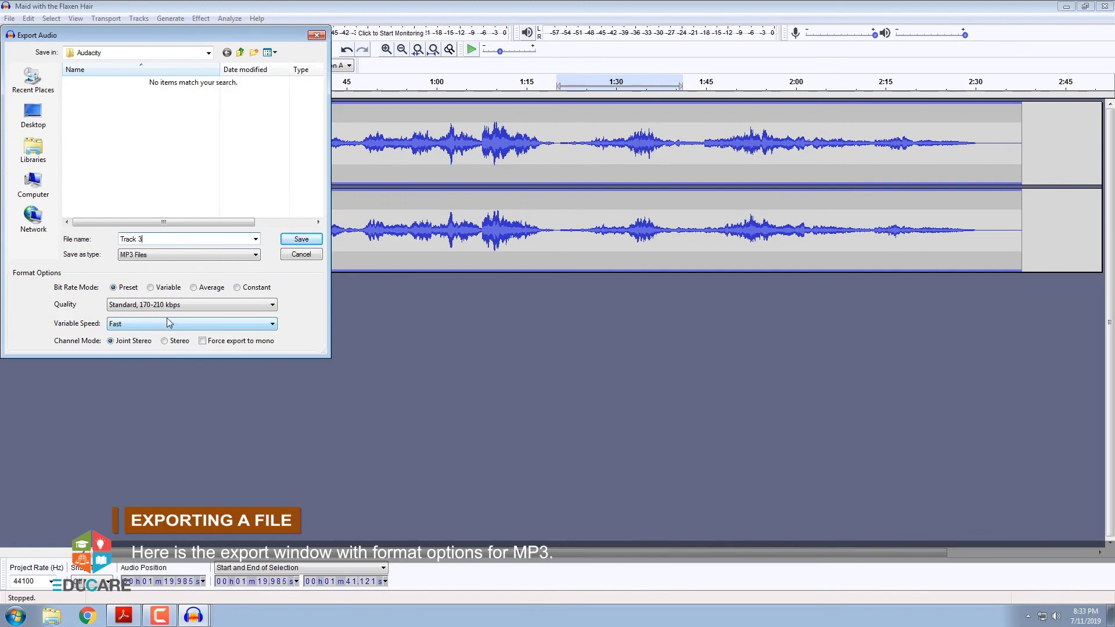
pyautogui.click(300, 240)
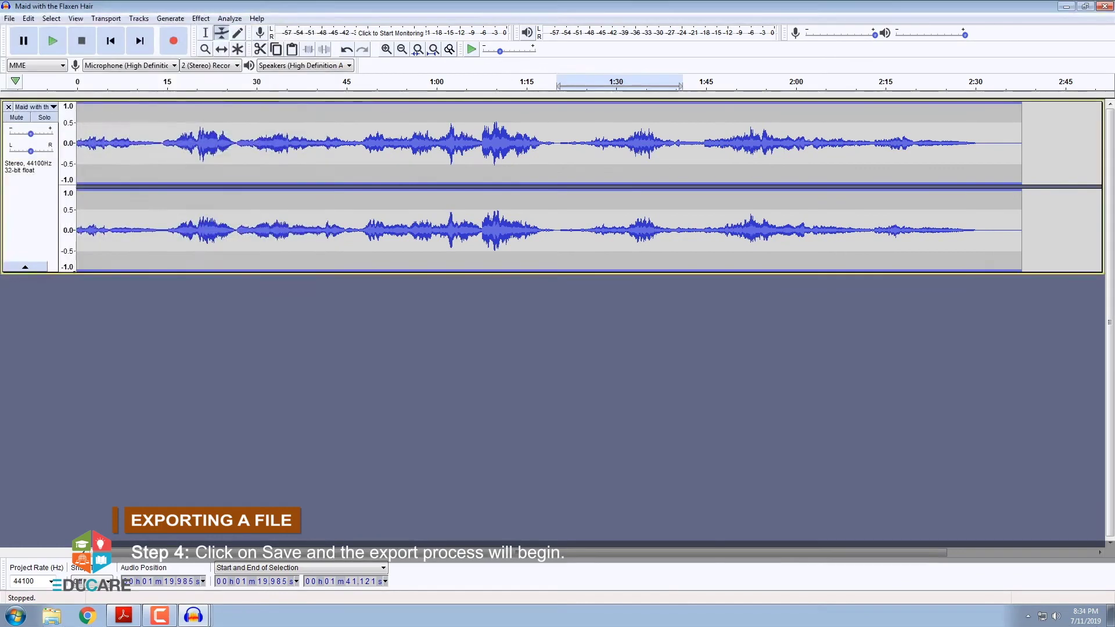